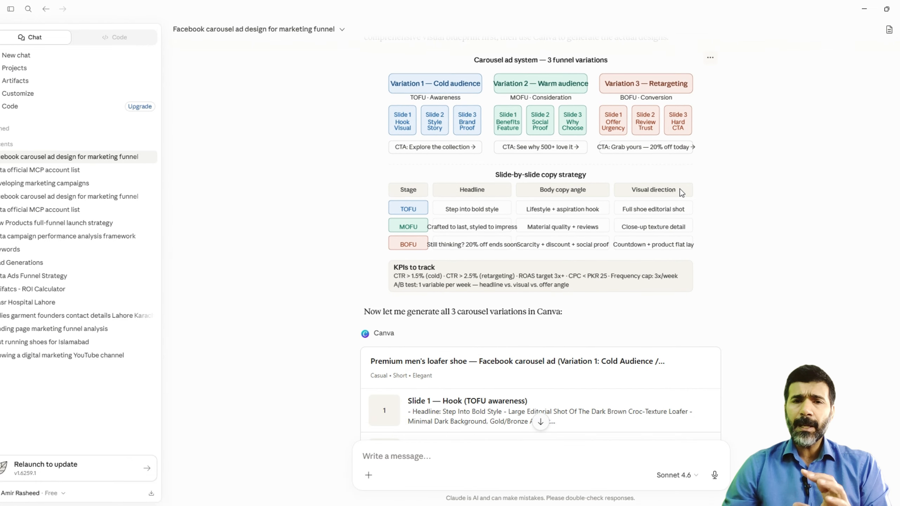
Review the carousel prompt's TOFU, MOFU and BOFU requirements and highlight its wording on brand consistency
scroll(640, 197, up, 10)
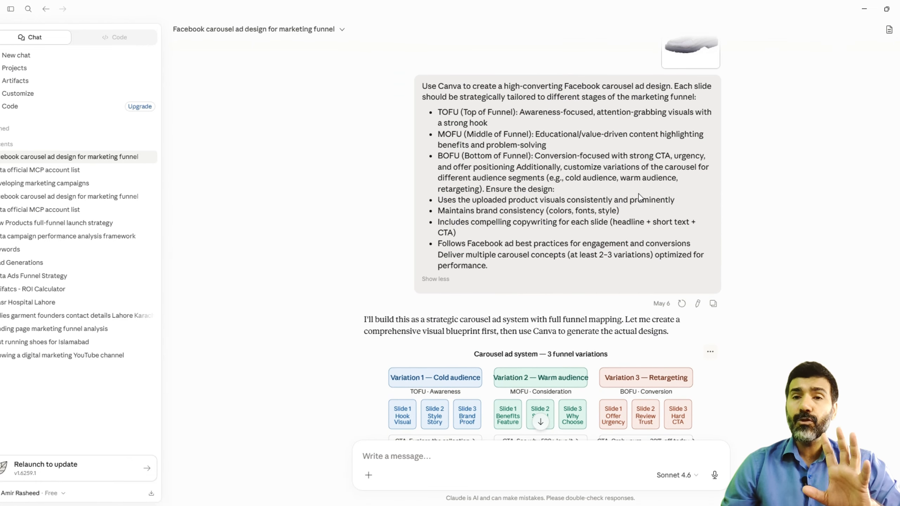
scroll(639, 194, up, 1)
scroll(636, 194, down, 1)
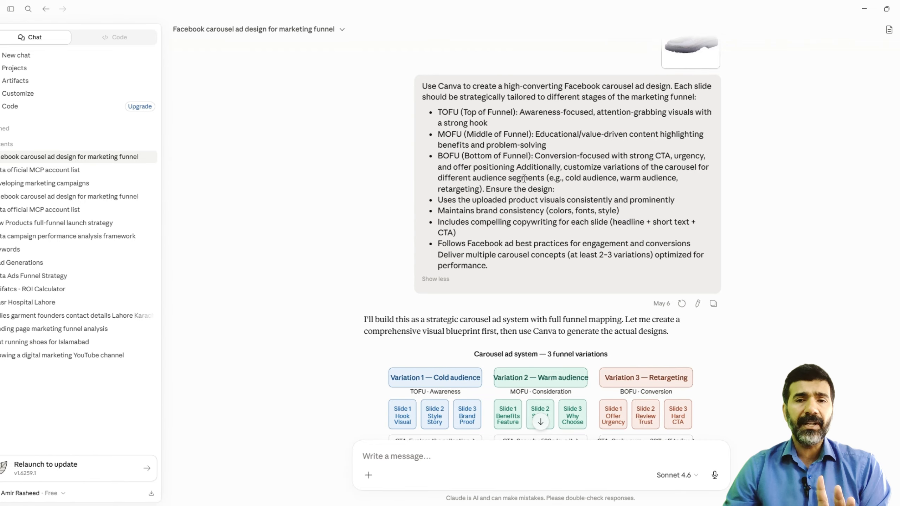
scroll(523, 178, down, 2)
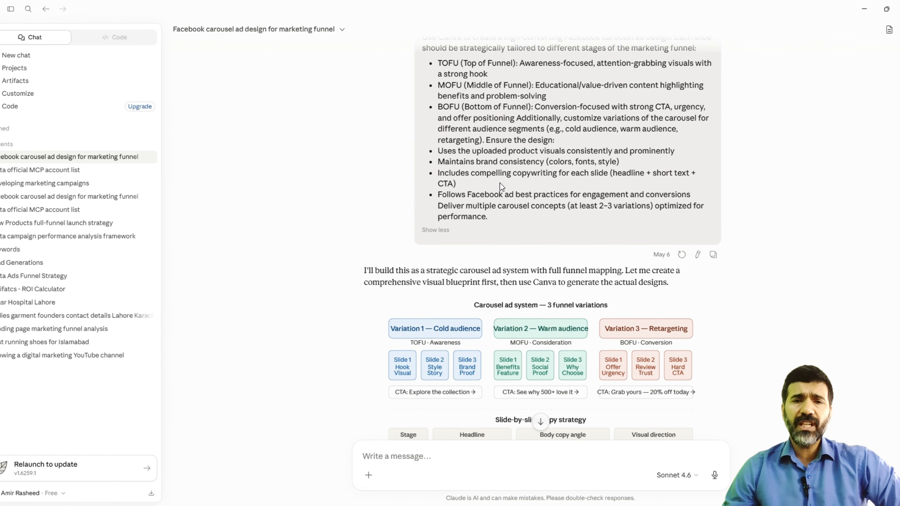
scroll(505, 159, down, 2)
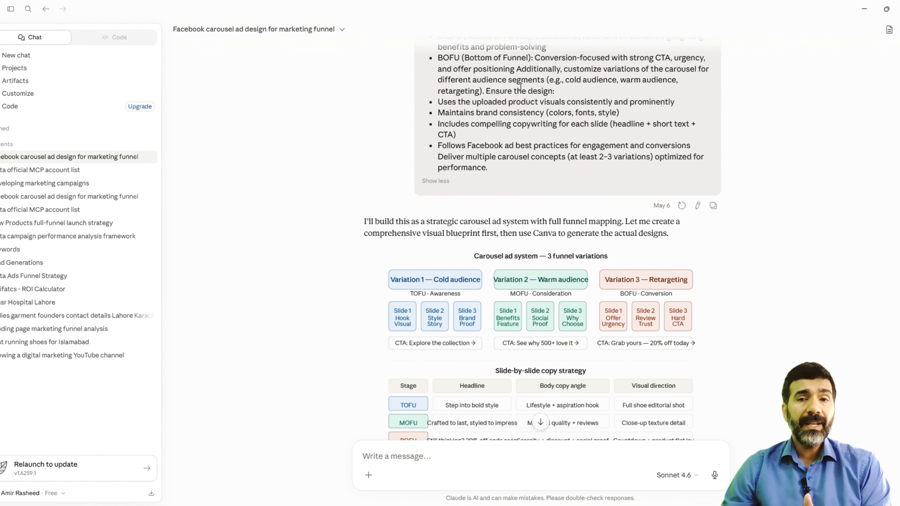
drag(465, 113, 577, 113)
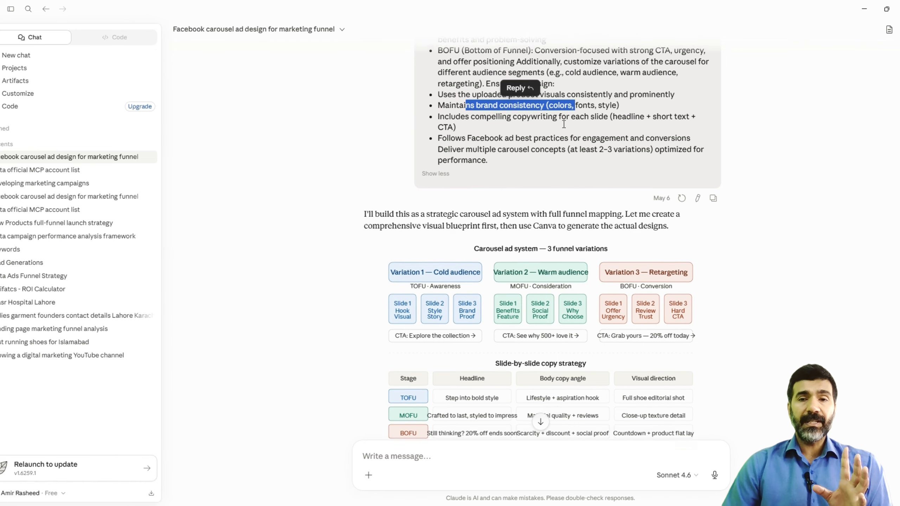
Examine the three-variation funnel blueprint and the slide outline for Variation 1, the cold audience
scroll(563, 124, down, 5)
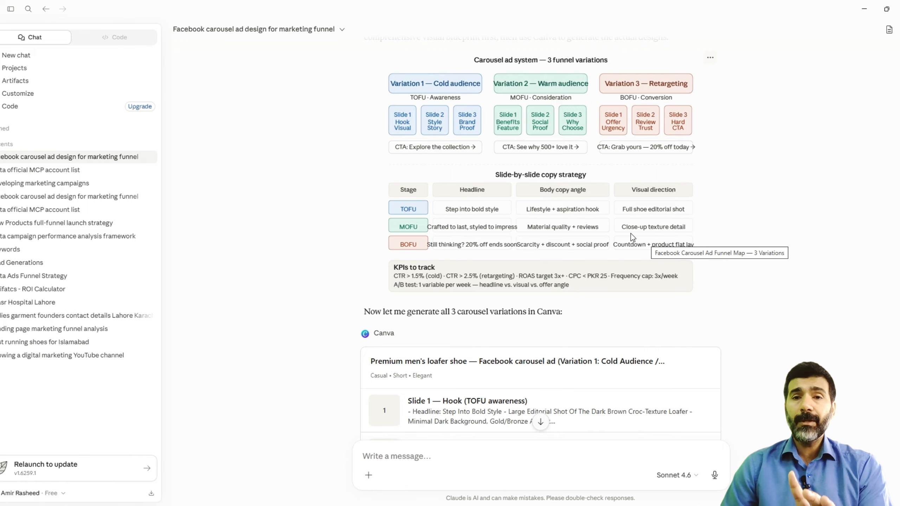
scroll(631, 237, down, 5)
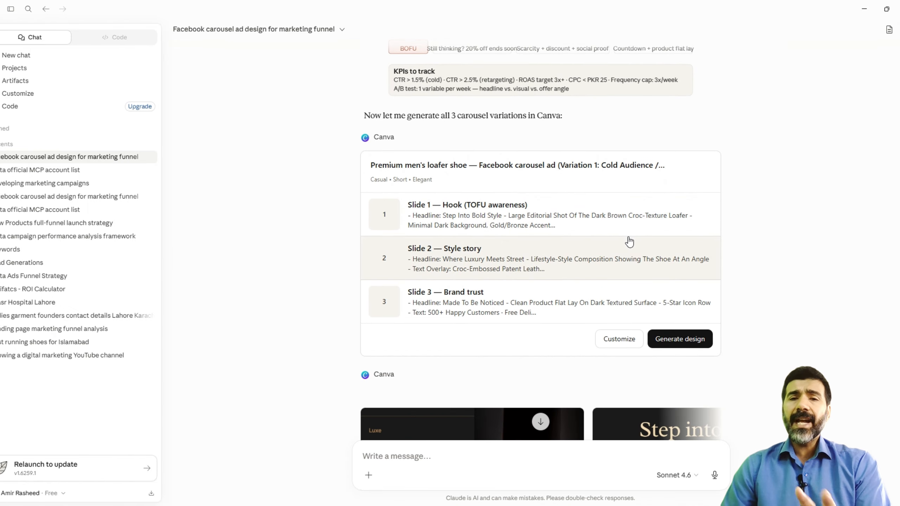
scroll(622, 248, down, 1)
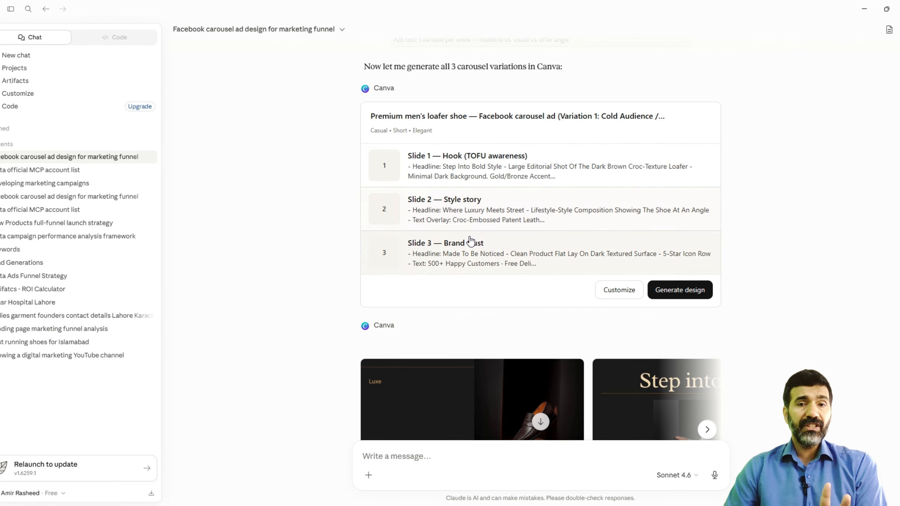
scroll(495, 284, down, 4)
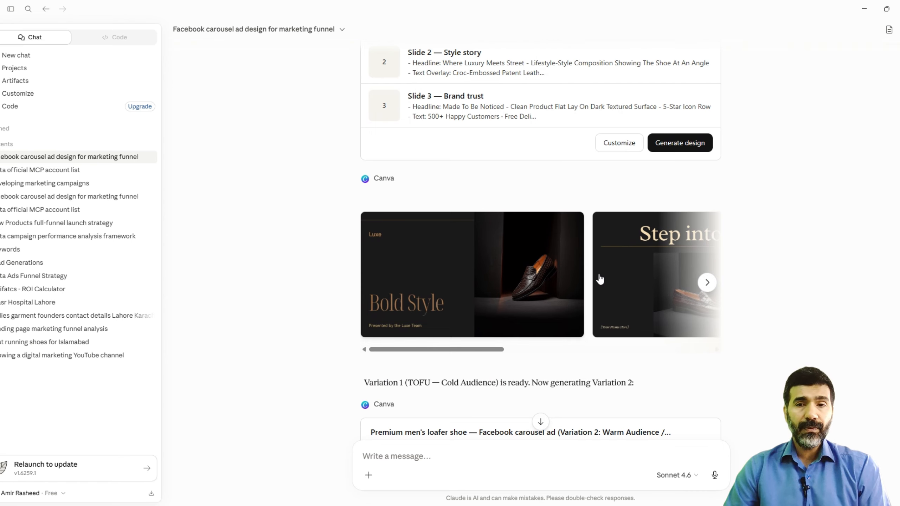
Browse forward through the Canva design candidates for Variation 1 to the last one
click(714, 288)
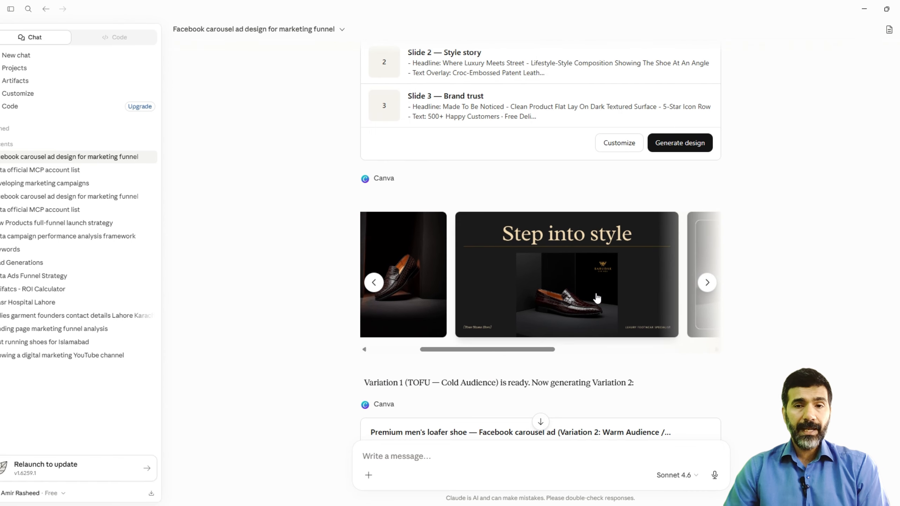
click(703, 290)
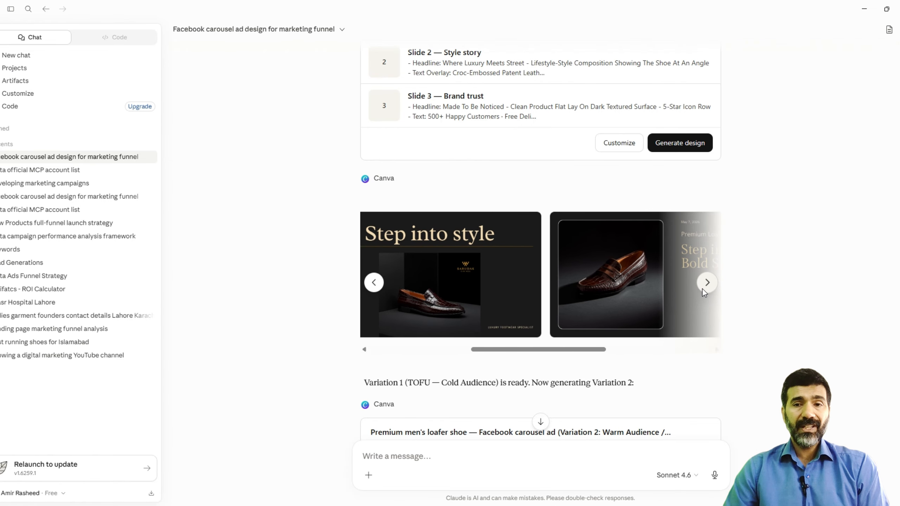
click(704, 290)
click(703, 290)
click(703, 290)
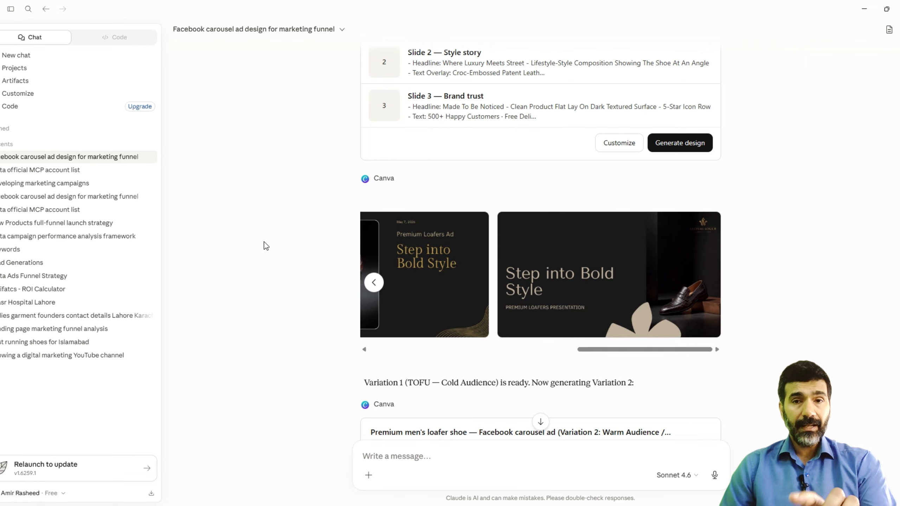
Recheck the original prompt and product image, and browse the Variation 1 candidates back to the first design
scroll(294, 230, up, 10)
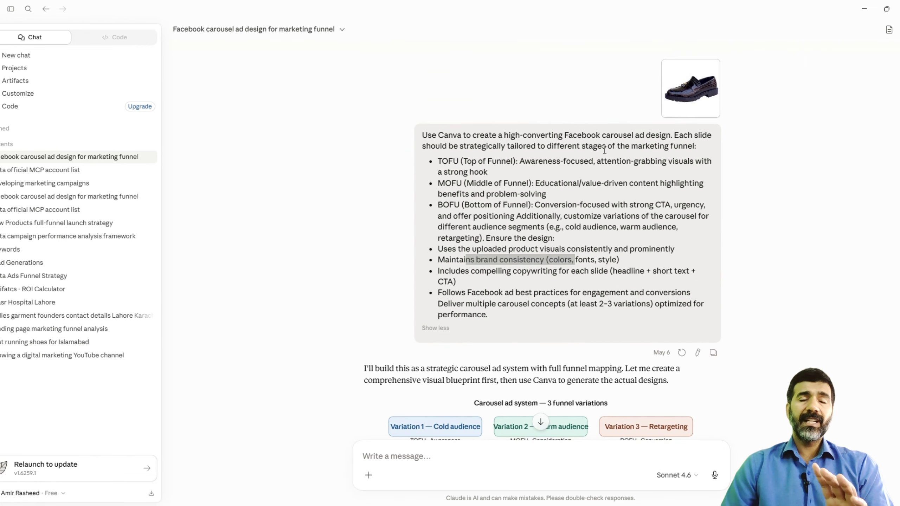
scroll(603, 151, down, 10)
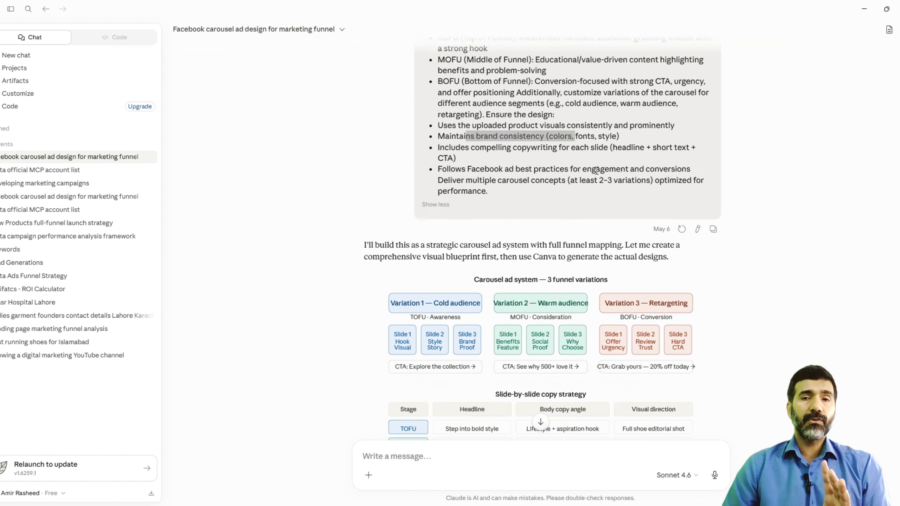
scroll(591, 179, down, 2)
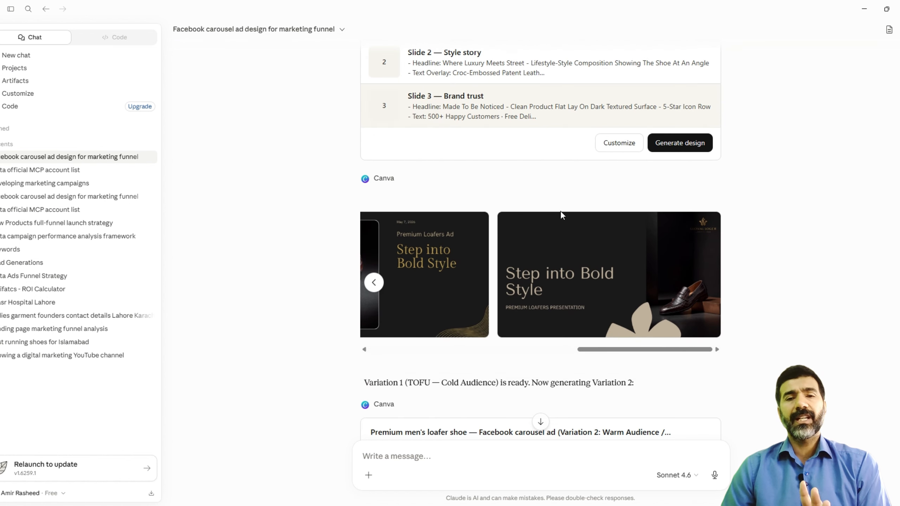
click(374, 283)
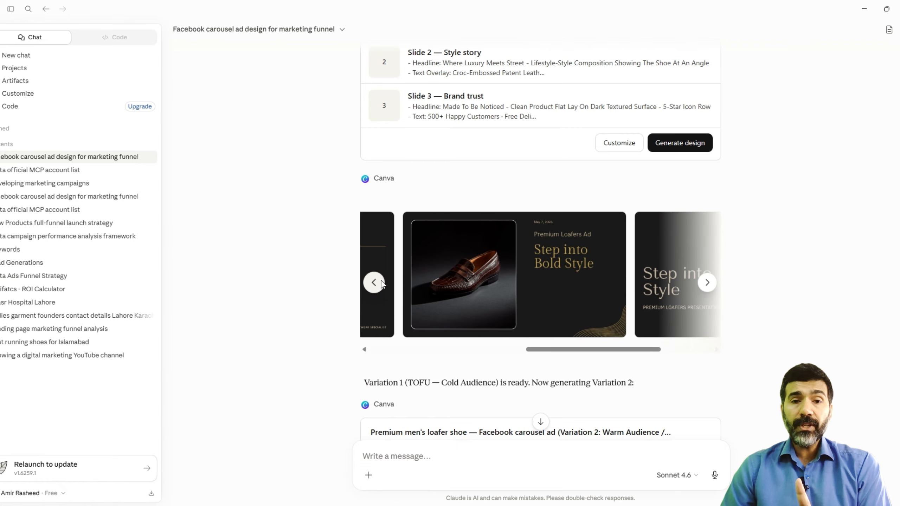
click(374, 283)
click(373, 282)
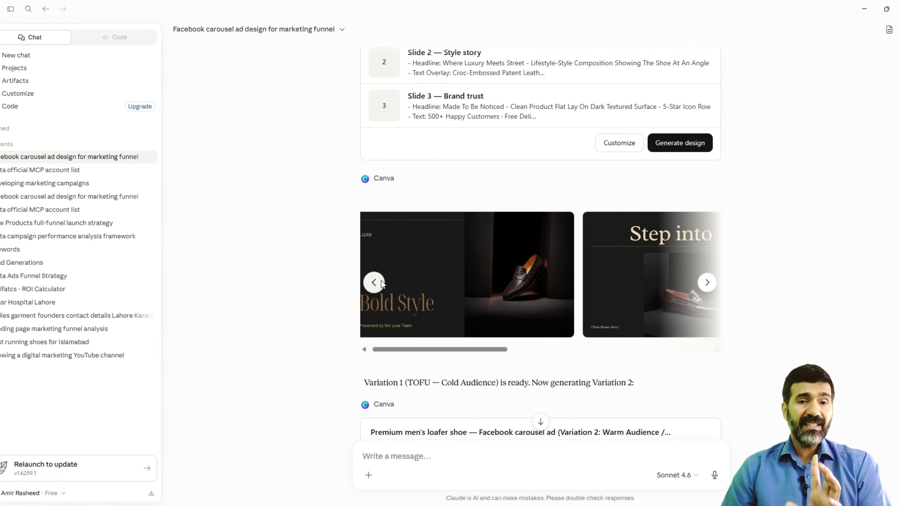
Examine the slide outlines for Variation 2 (warm audience) and Variation 3 (retargeting) and the breakdown below them
scroll(785, 284, down, 1)
scroll(792, 283, down, 5)
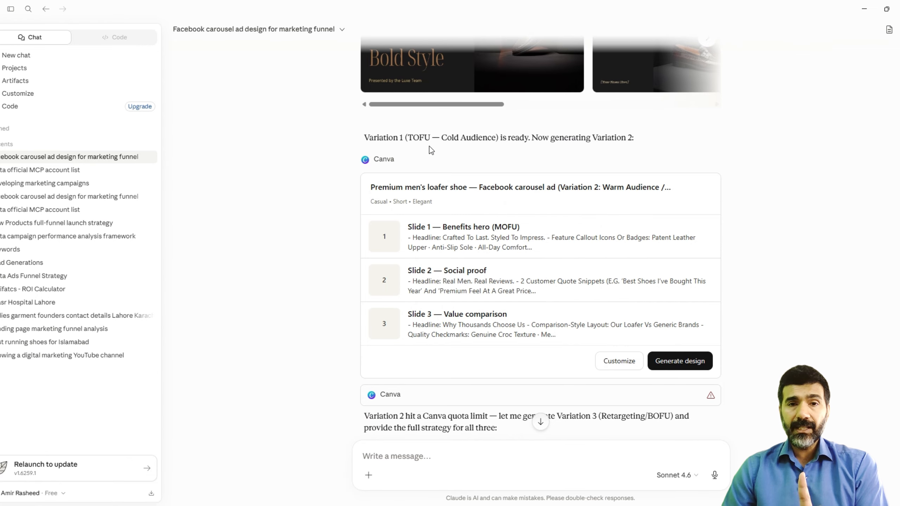
scroll(546, 217, down, 1)
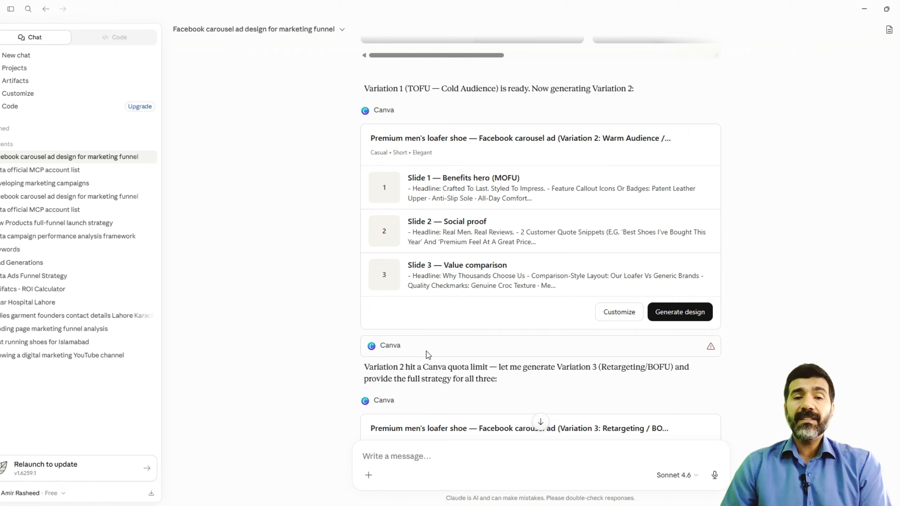
scroll(426, 352, down, 10)
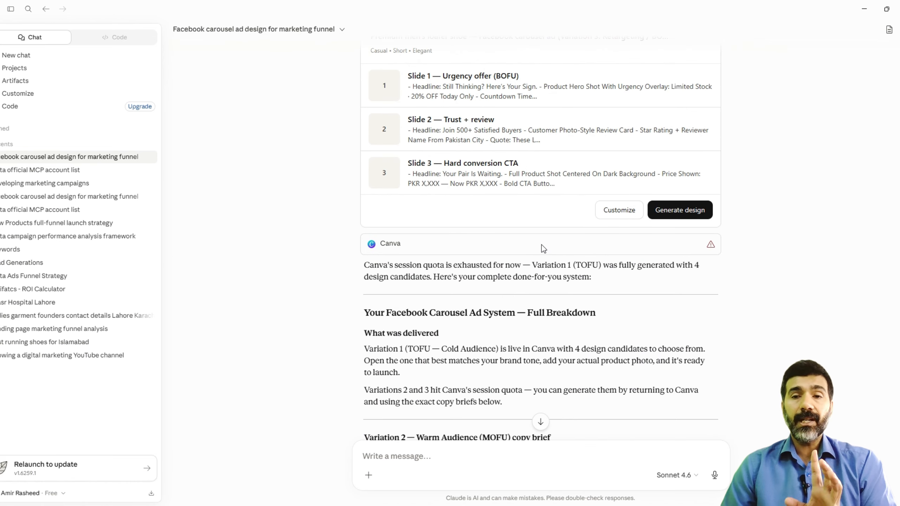
Open the first Variation 1 candidate, "Bold Style", in the Canva editor through its external link
scroll(512, 269, up, 10)
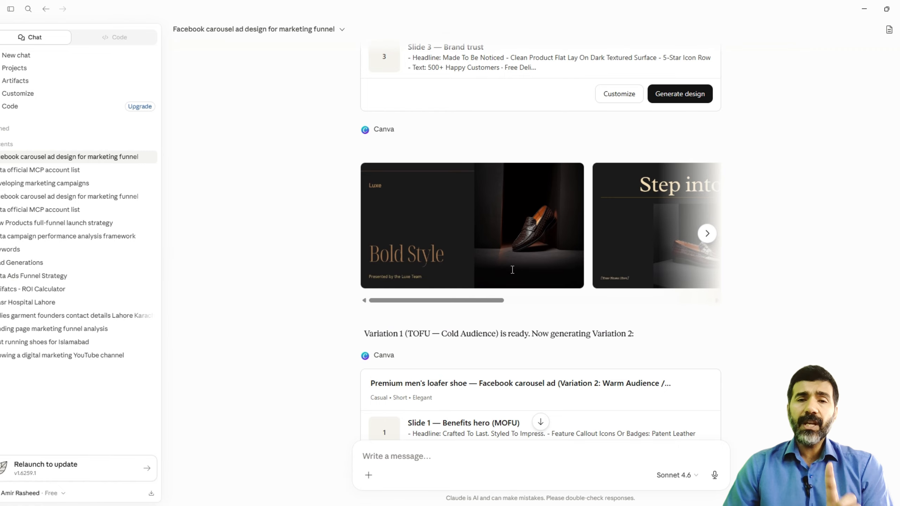
click(492, 227)
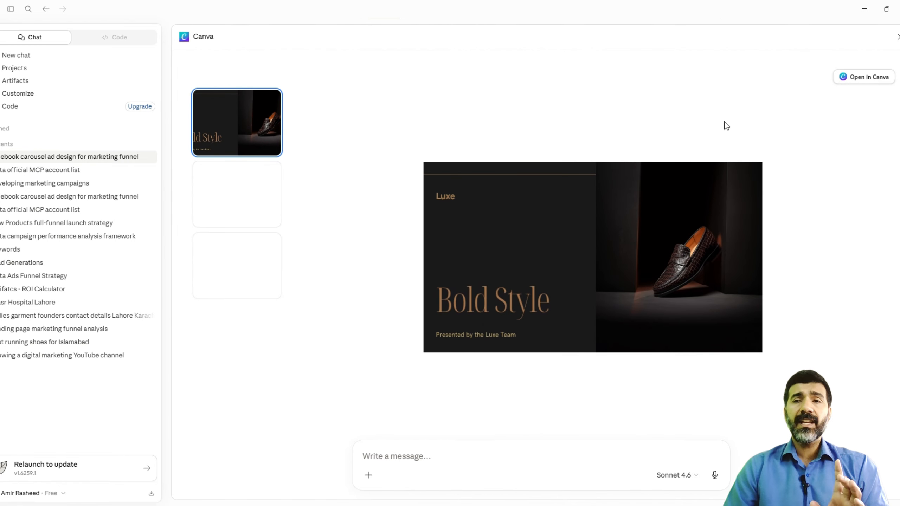
click(880, 79)
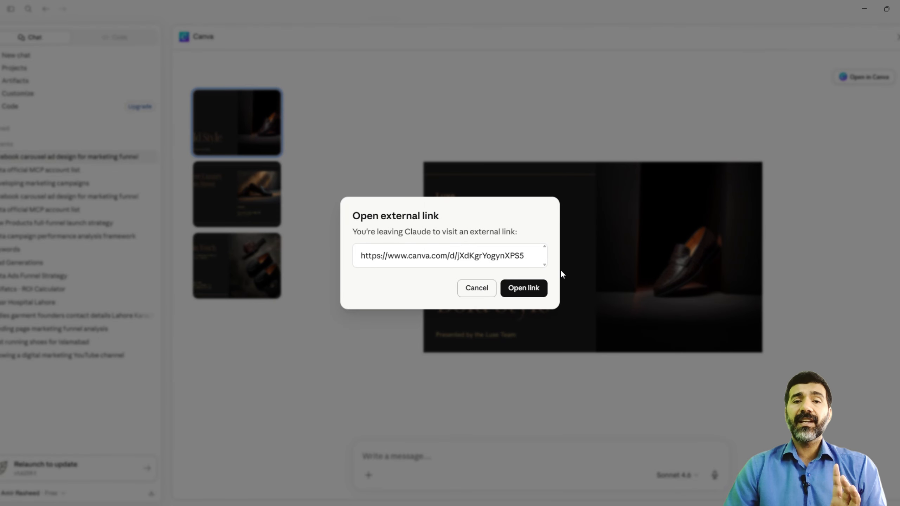
click(528, 291)
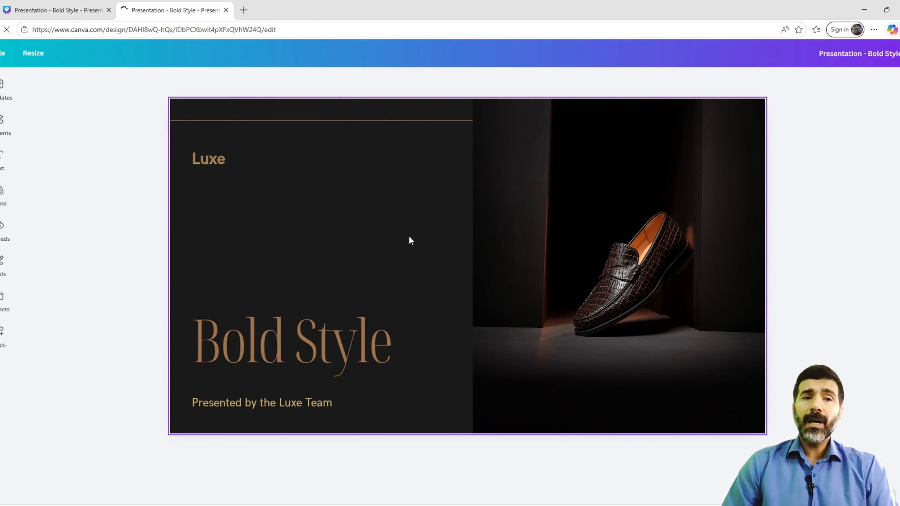
Reposition the first slide's elements: shift "Luxe" inward and down, raise the "Bold Style" text group, and move the shoe photo toward the text
drag(198, 161, 284, 208)
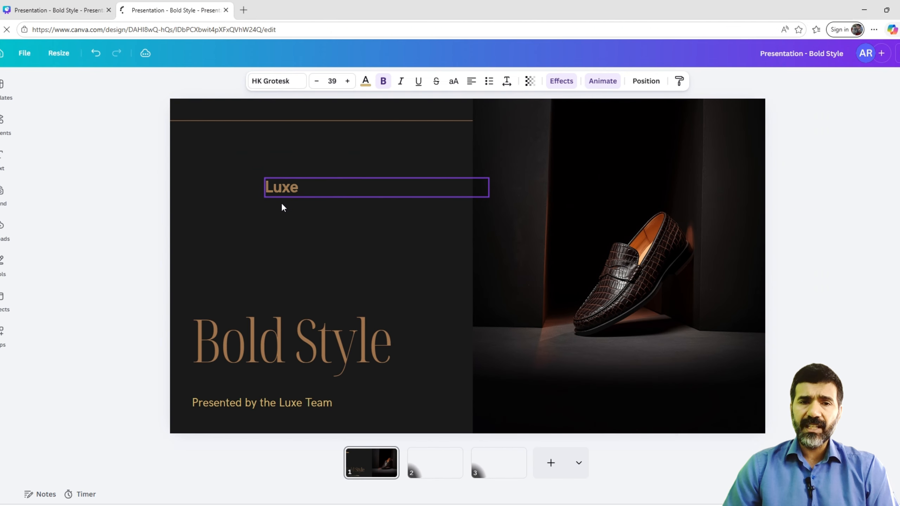
drag(289, 352, 285, 291)
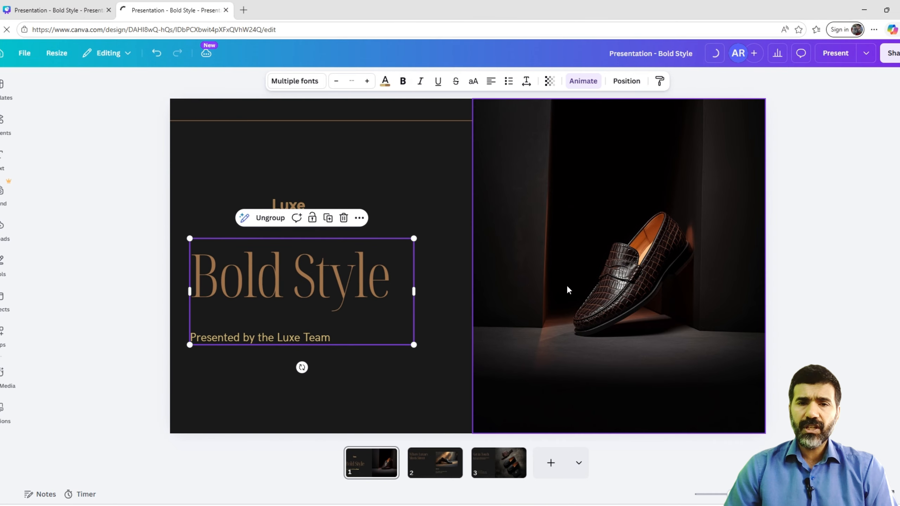
drag(634, 280, 582, 295)
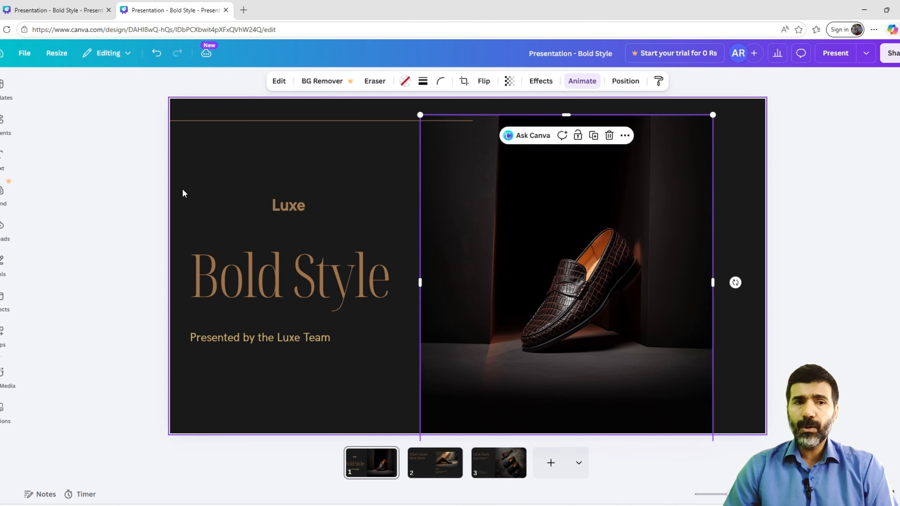